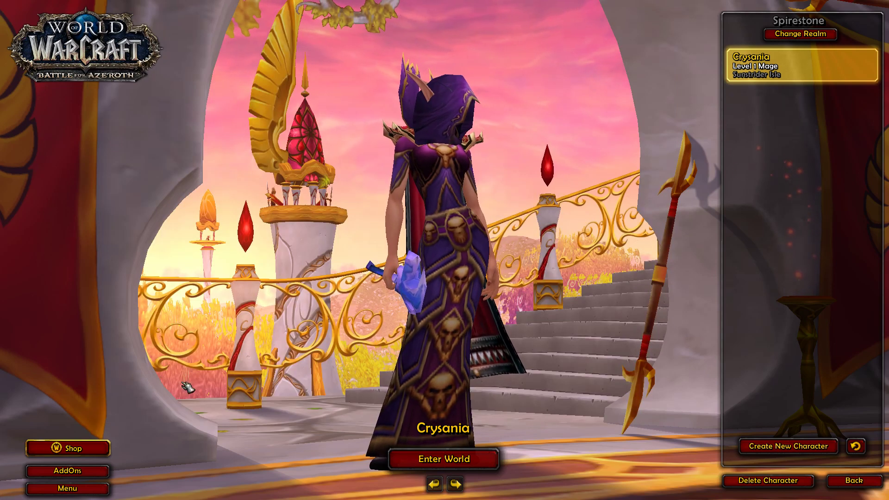
Confirm SharedMedia, Skada, AddOnSkins and all ElvUI add-ons are enabled in the AddOn List
left_click(67, 470)
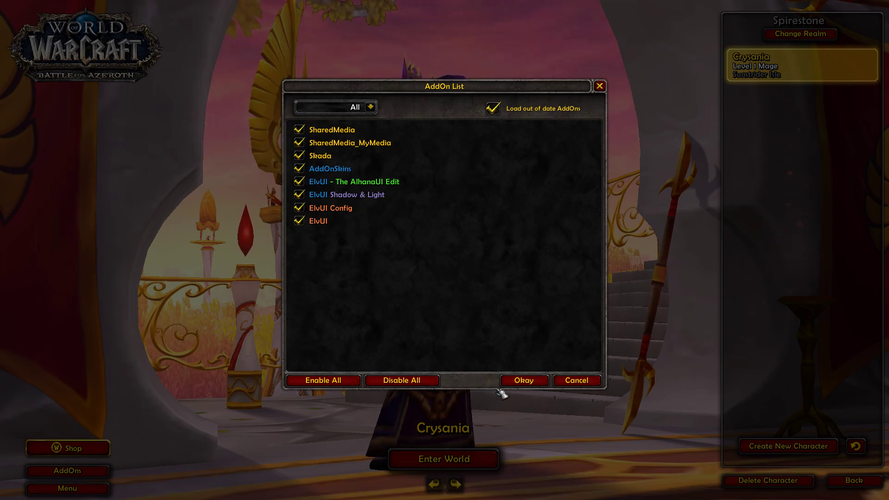
left_click(522, 380)
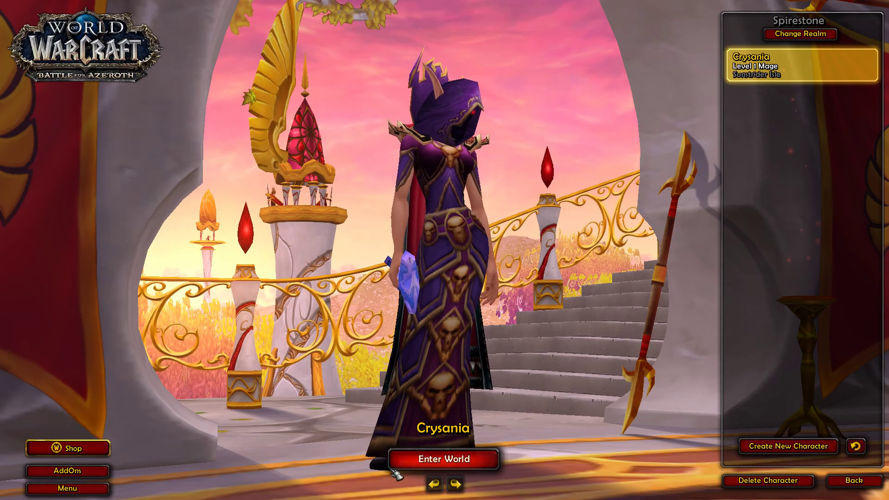
Enter the game world and apply ElvUI's recommended CVars settings
key("Return")
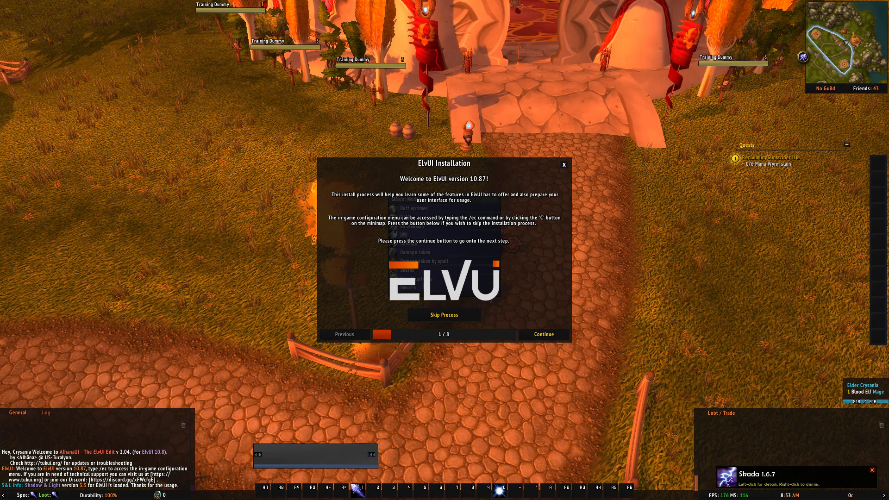
left_click(554, 336)
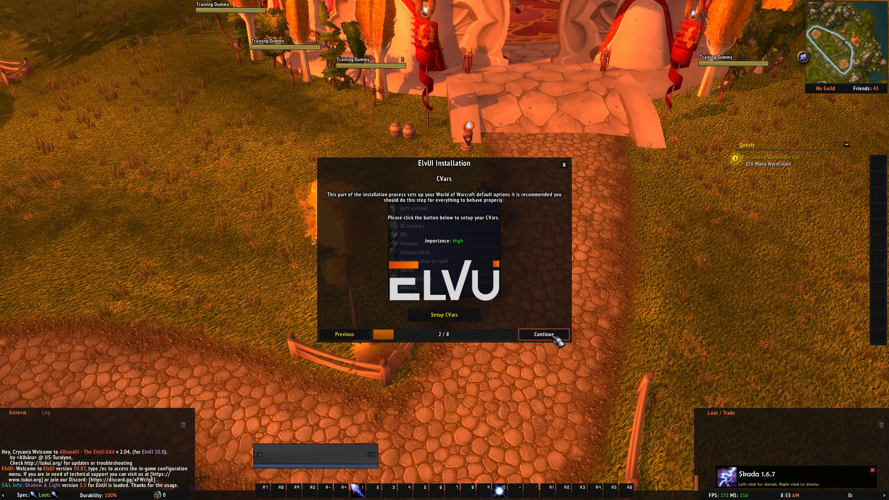
left_click(449, 315)
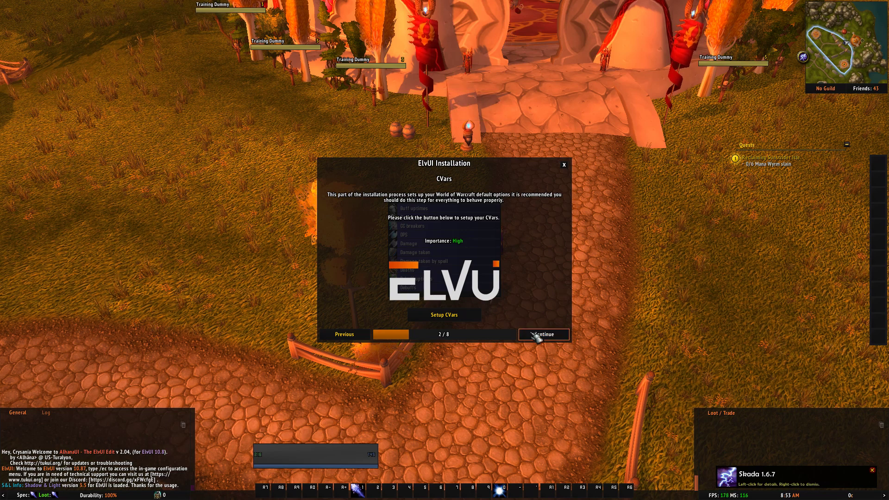
Apply ElvUI's chat window setup and the Dark theme, reaching the Resolution step
left_click(537, 338)
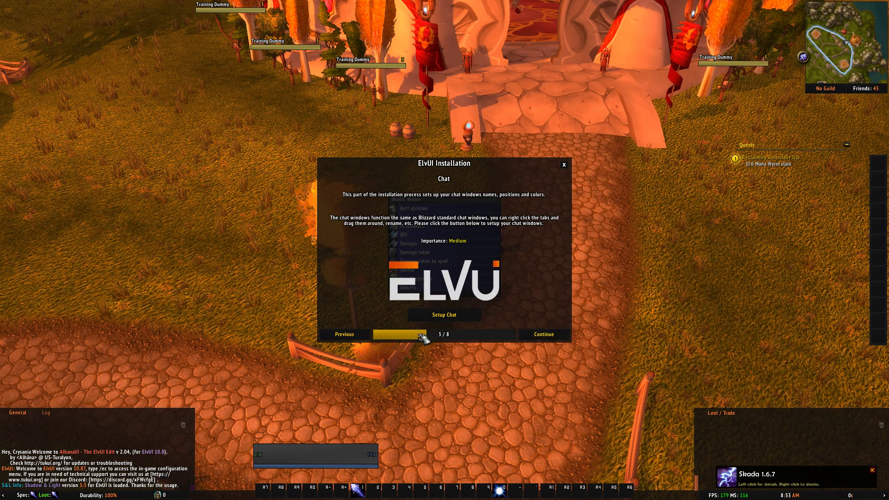
left_click(432, 318)
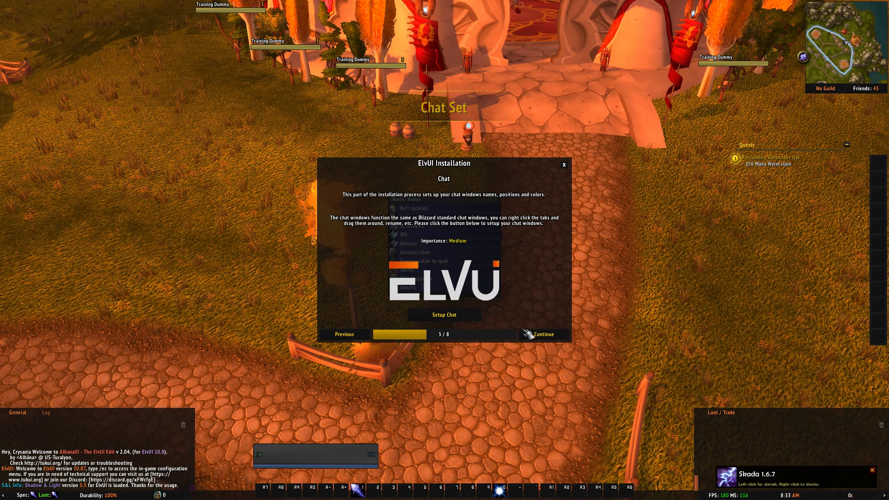
left_click(532, 335)
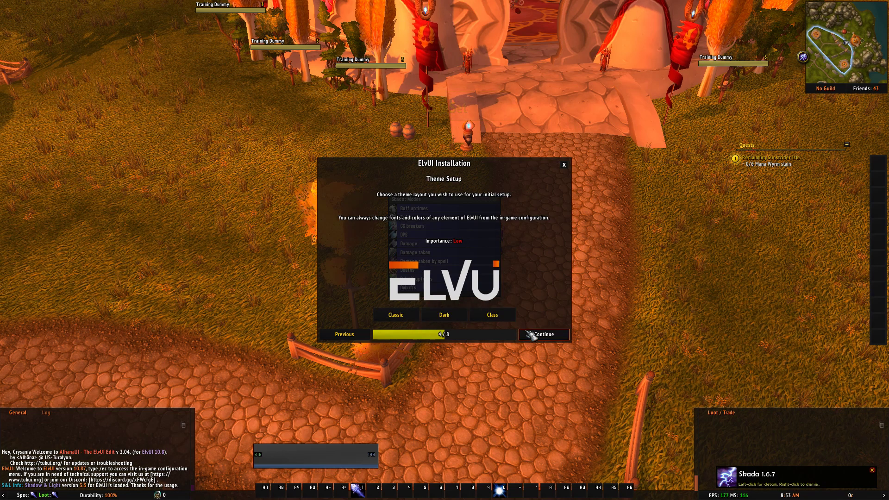
left_click(445, 315)
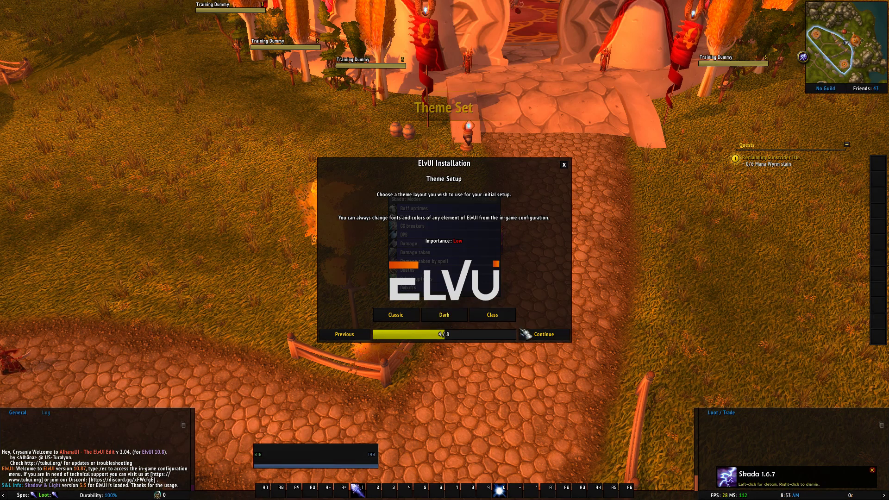
left_click(544, 337)
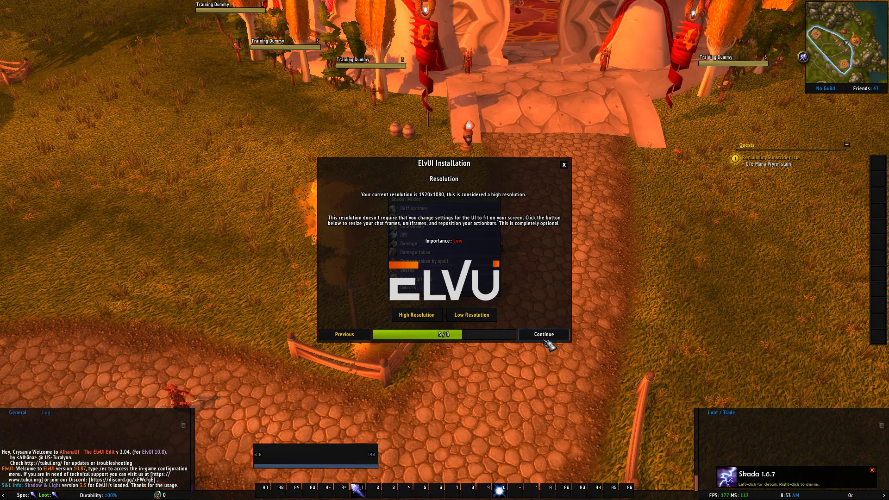
Choose High Resolution settings and the Caster DPS layout in the ElvUI installer
left_click(410, 319)
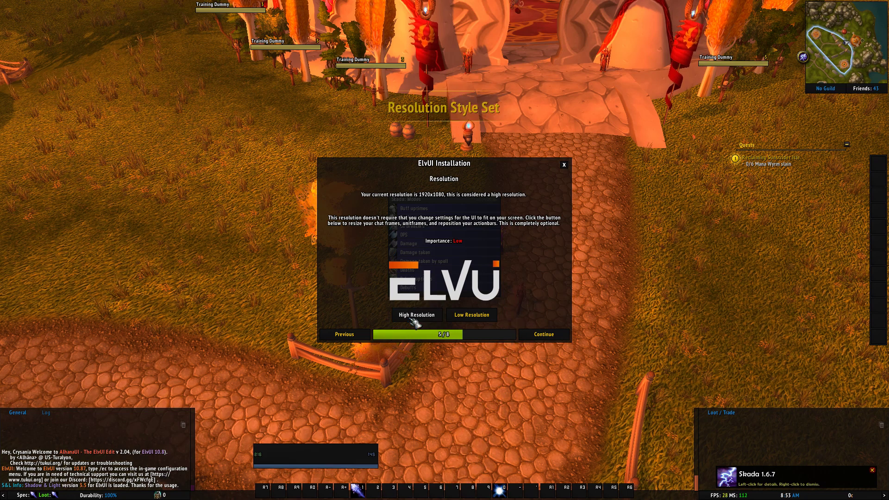
left_click(530, 334)
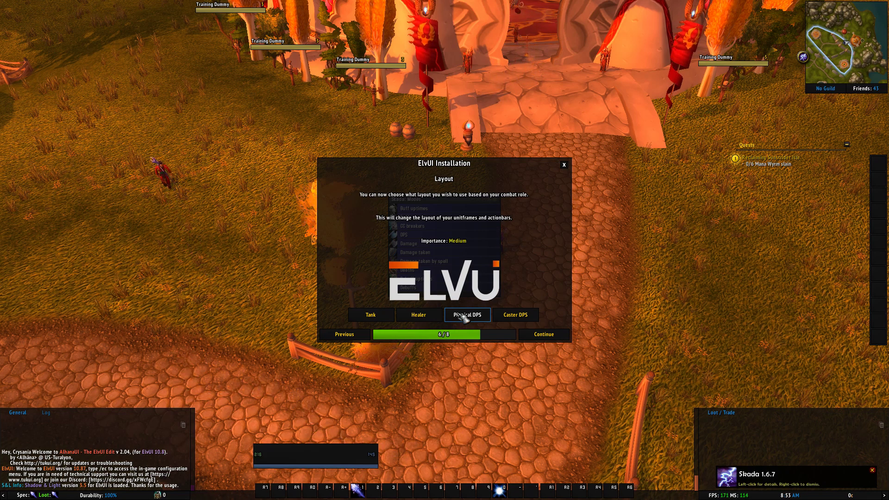
left_click(511, 316)
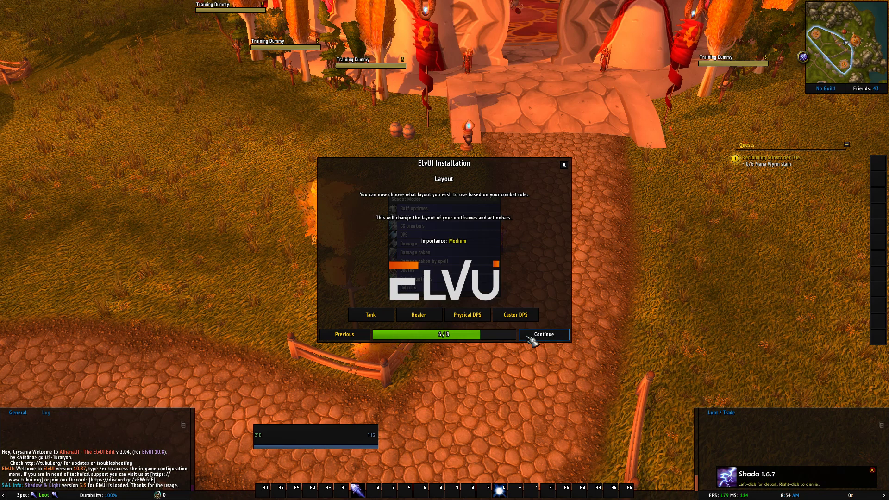
left_click(532, 341)
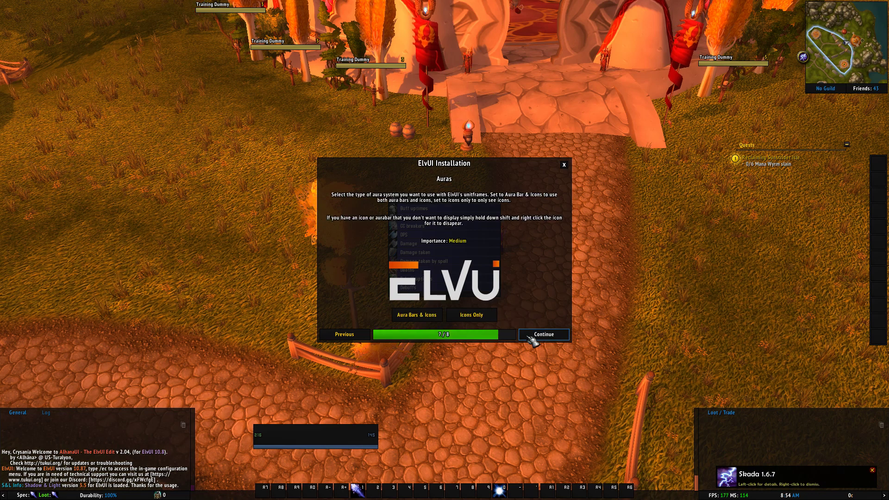
Set auras to Icons Only and finish the ElvUI installation, reloading the UI
left_click(482, 319)
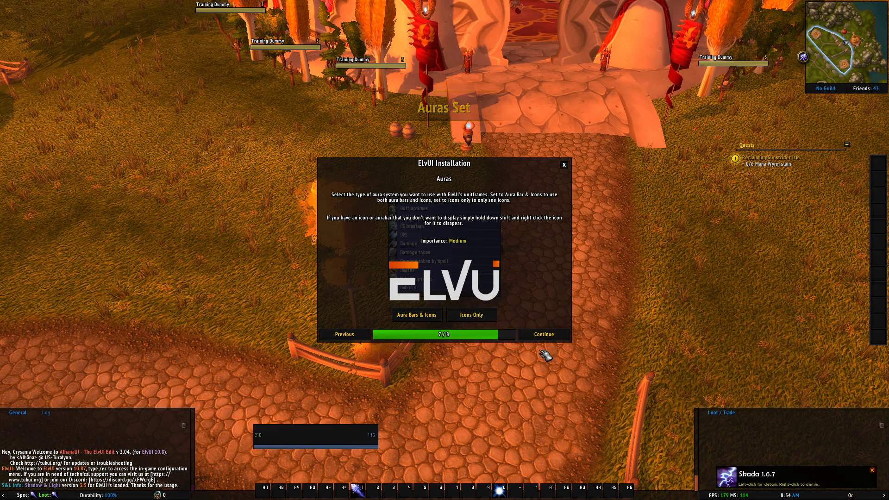
left_click(540, 334)
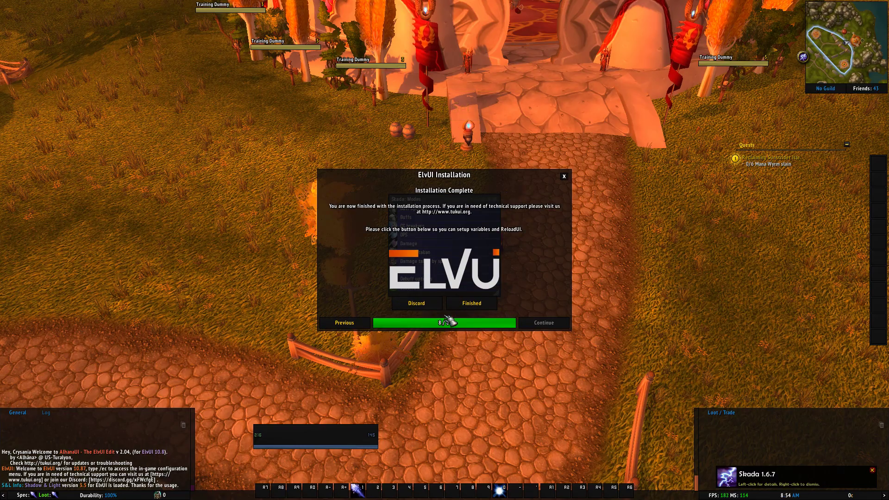
left_click(473, 305)
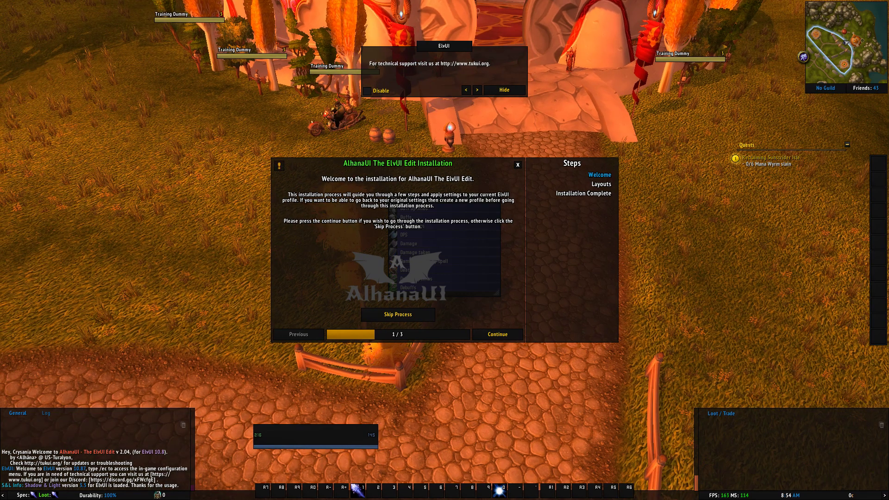
Apply the AlhanaUI Edit DPS layout and finish its installer, reloading the interface
mouse_move(280, 167)
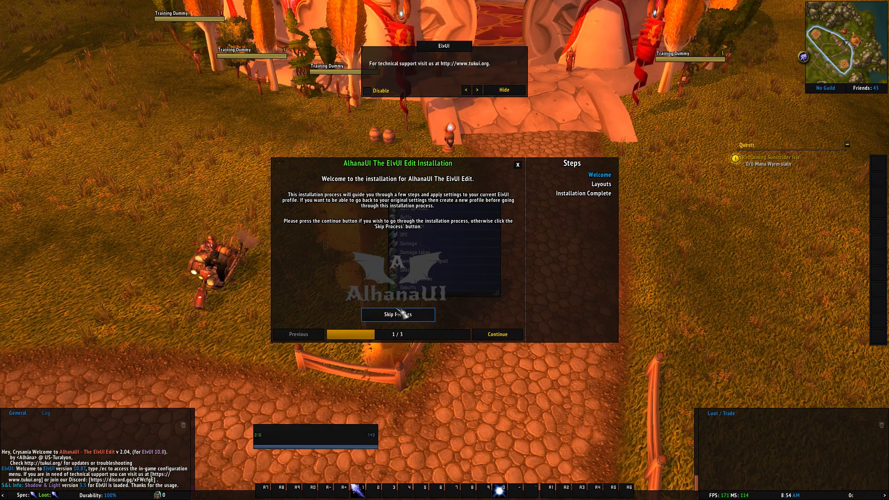
left_click(499, 336)
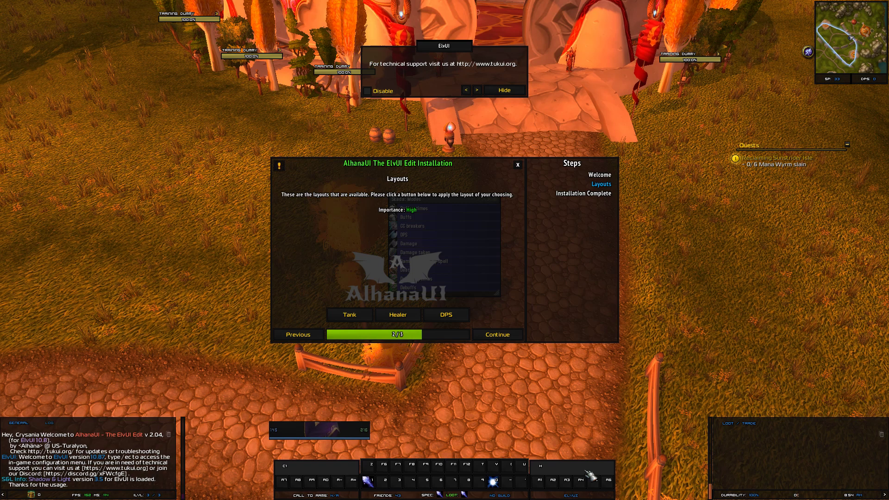
left_click(449, 319)
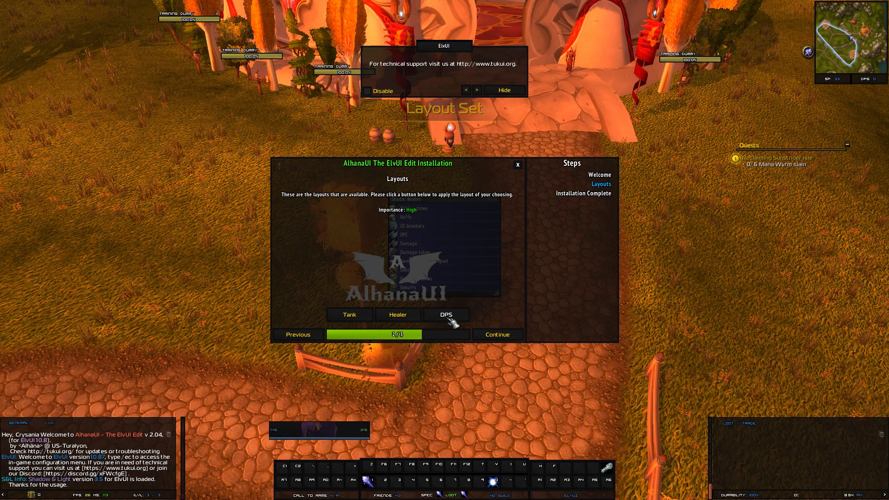
left_click(503, 337)
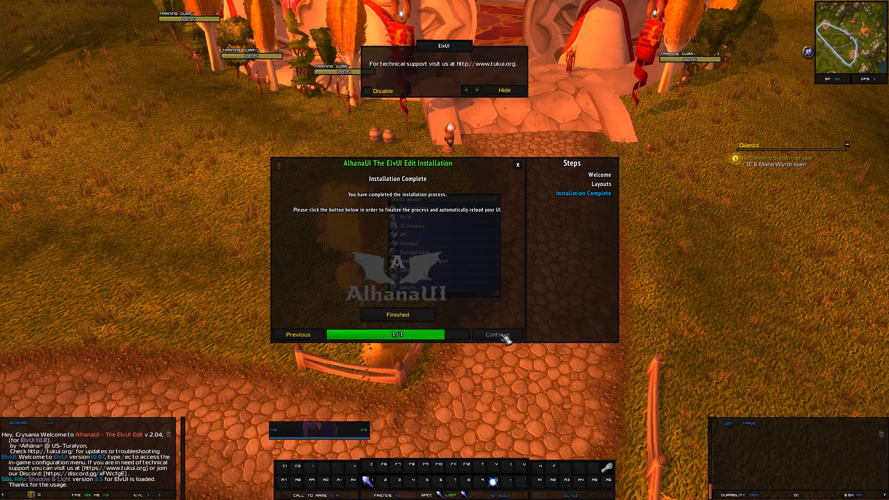
left_click(409, 318)
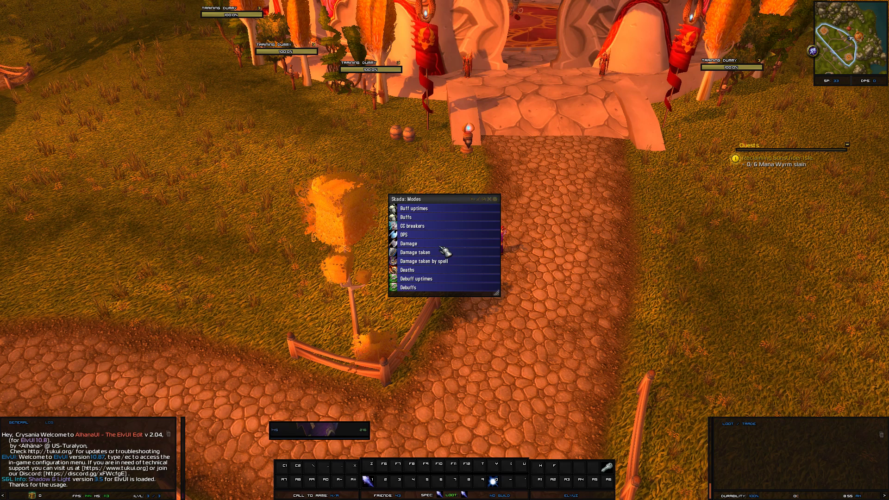
Switch the Skada window to the current-fight DPS meter and bring up its options menu
left_click(406, 236)
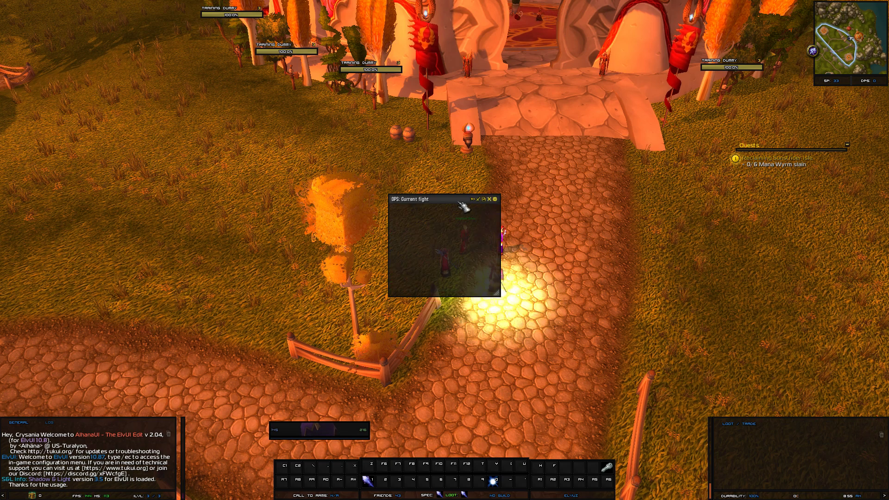
left_click(494, 199)
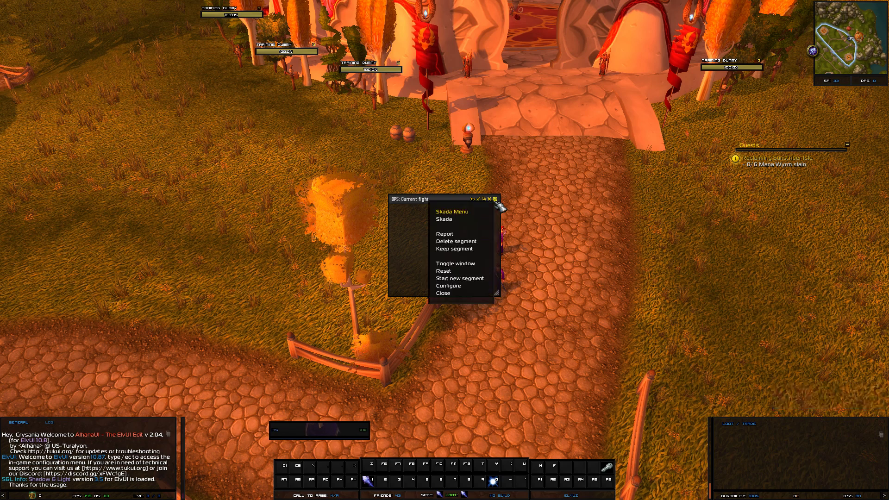
Create a new Skada window named 'Heal' in the Skada Windows settings
left_click(447, 289)
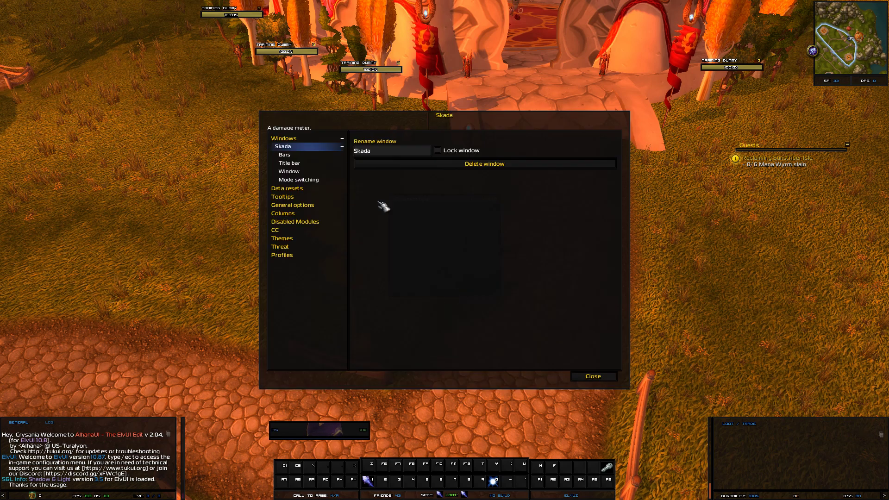
left_click(283, 138)
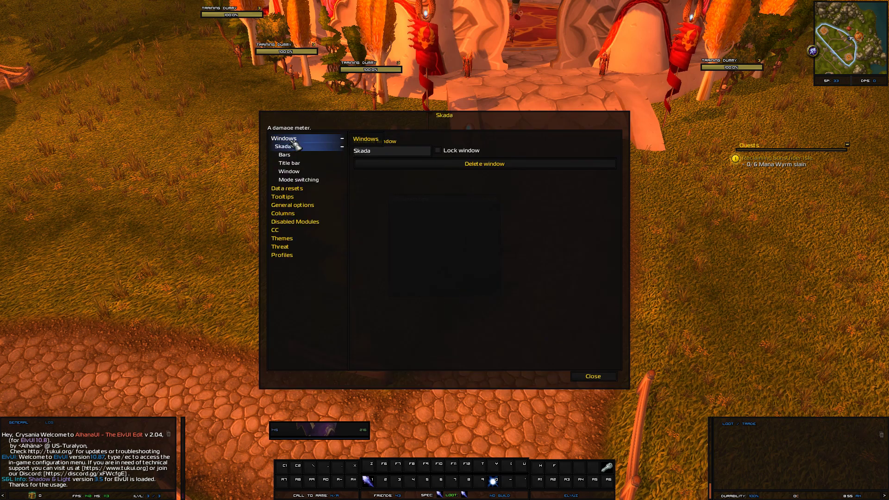
left_click(382, 154)
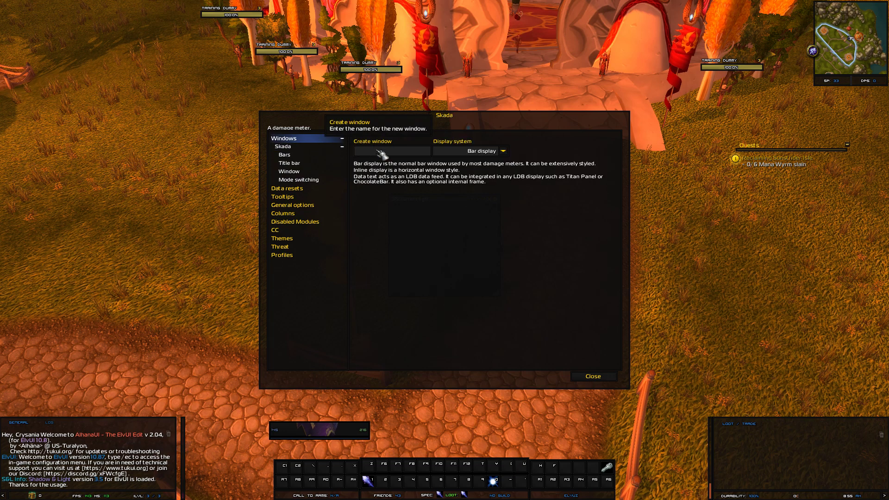
type("He")
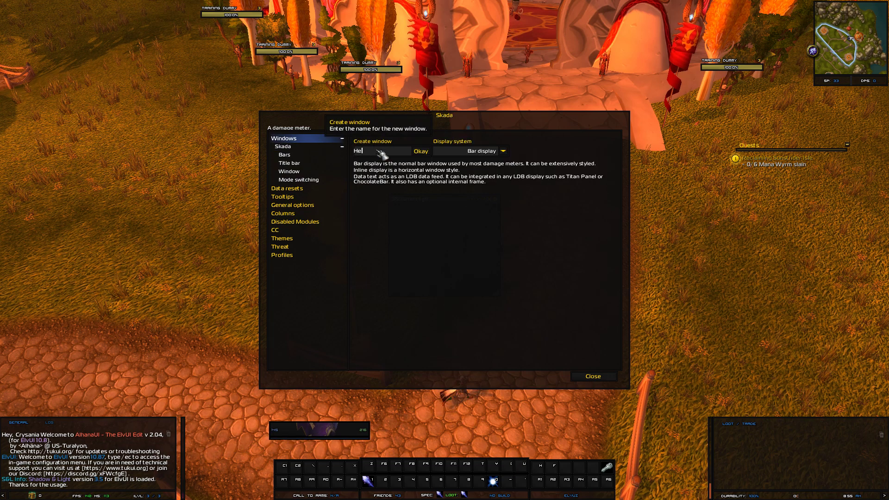
type("al")
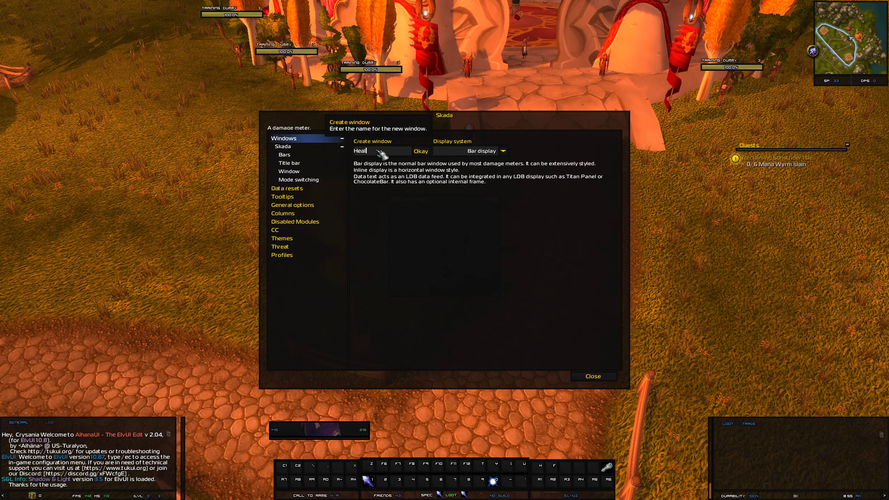
key("Return")
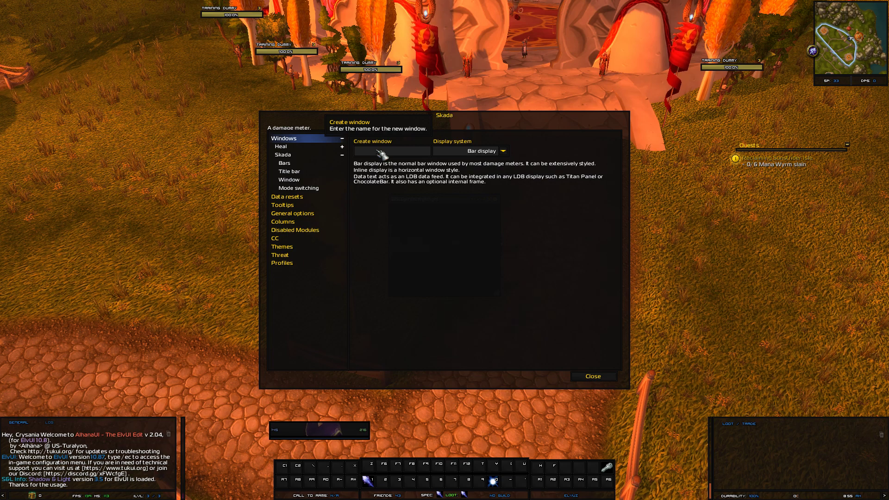
Review the Skada window's Title bar options, then close the Skada configuration
left_click(324, 158)
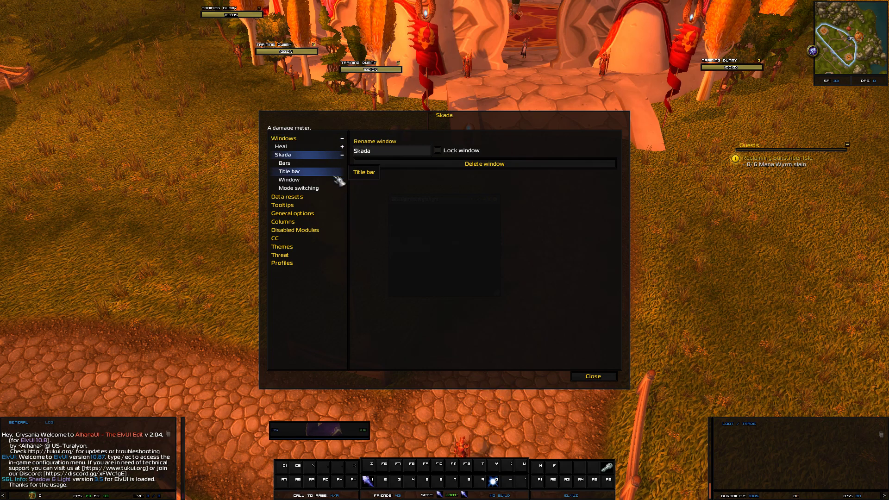
left_click(310, 173)
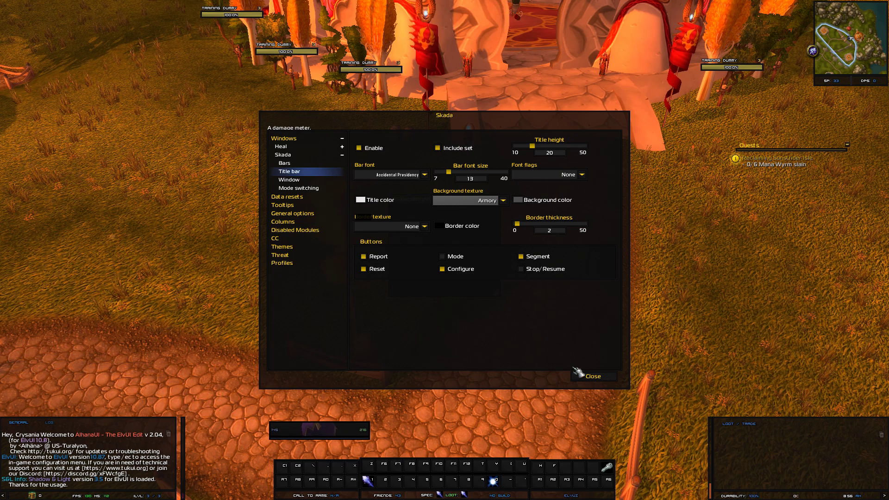
left_click(602, 379)
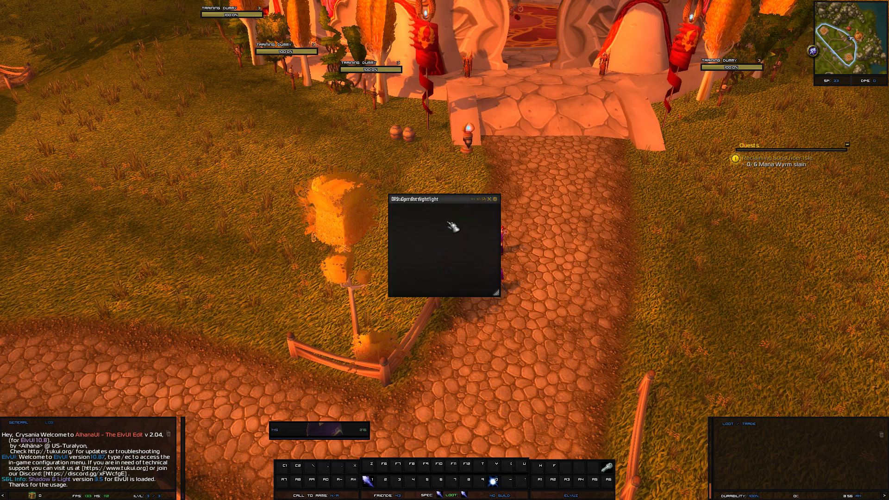
Drag the DPS meter off the Damage meter to the right, then bring up the ElvUI configuration
left_click_drag(456, 210, 604, 224)
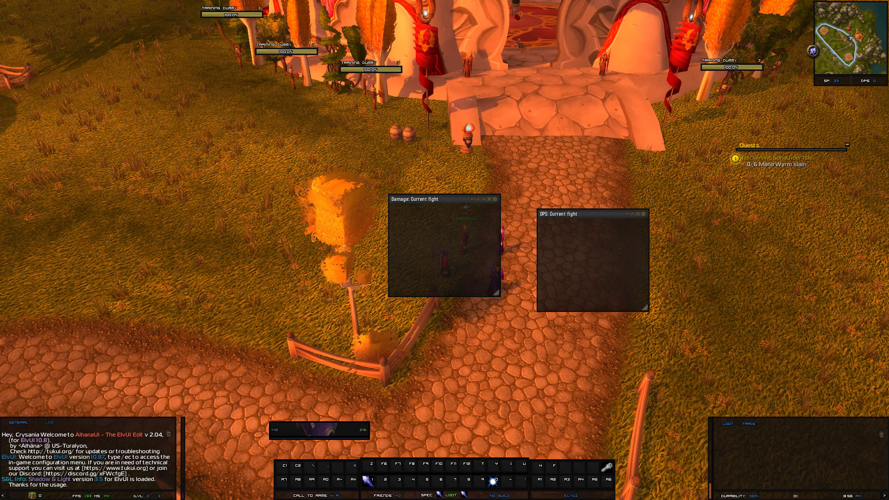
left_click(573, 497)
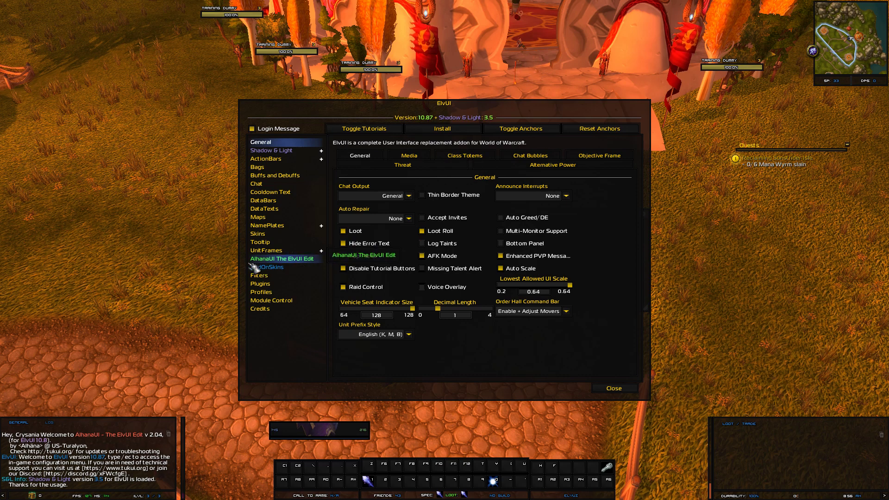
Show the AddOnSkins Embed Settings in the ElvUI configuration
left_click(280, 268)
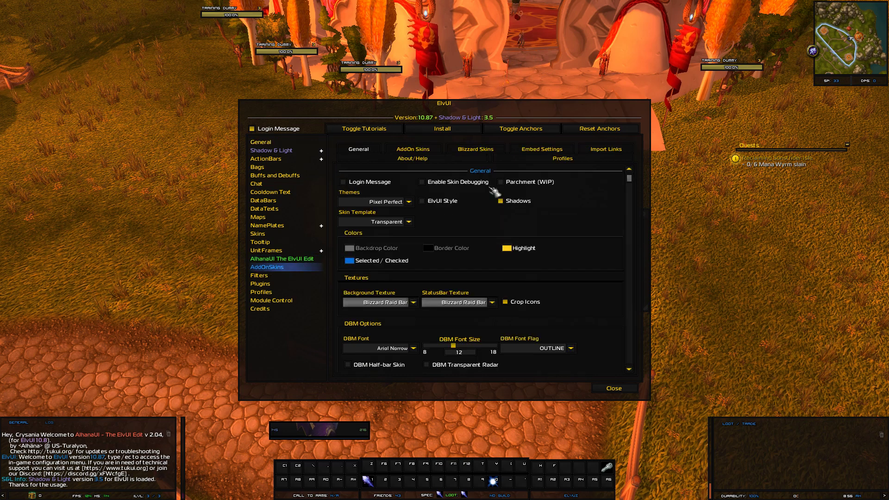
left_click(532, 149)
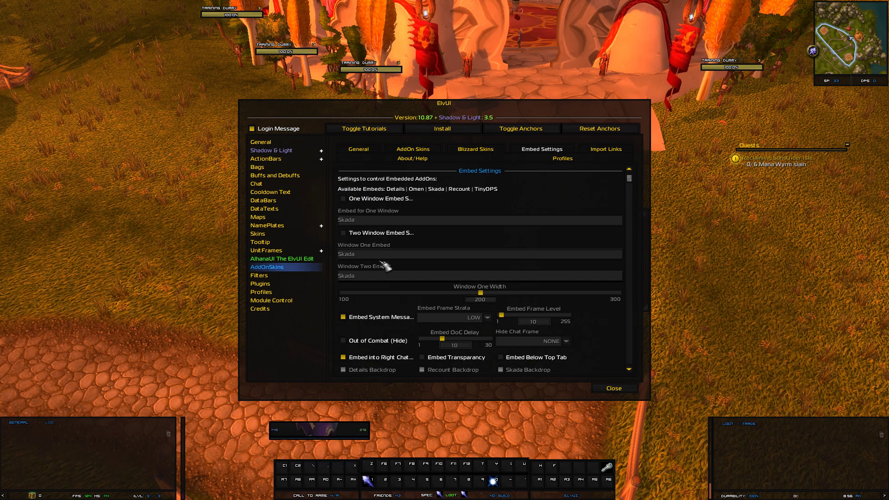
Enable Two Window Embed, toggling Embed Transparency on and back off
left_click(360, 233)
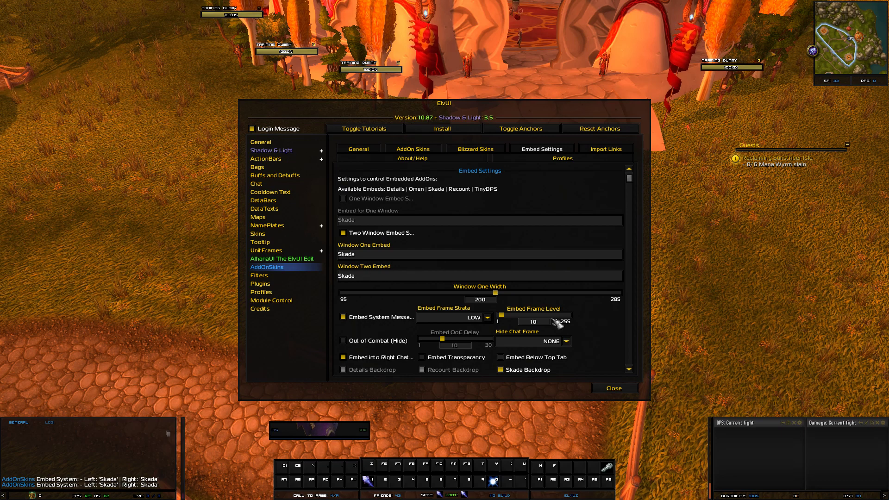
left_click(451, 362)
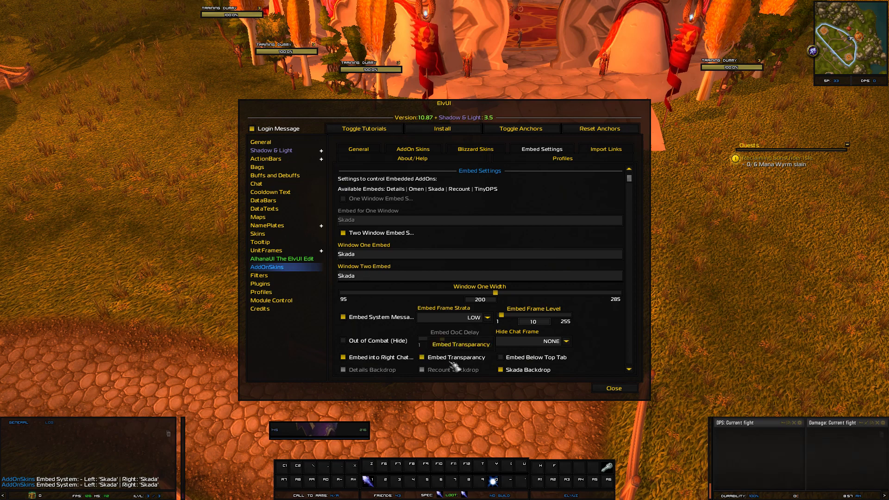
left_click(451, 363)
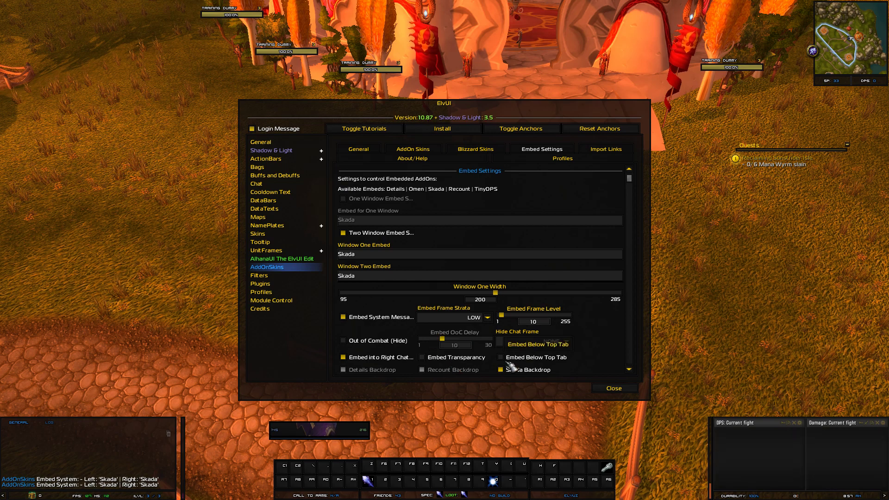
Enable Embed Below Top Tab and close the ElvUI configuration
left_click(531, 358)
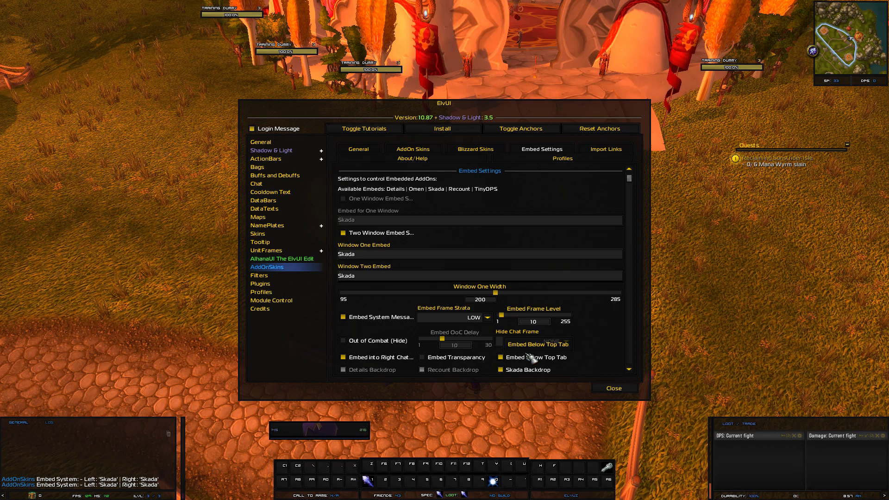
left_click(527, 356)
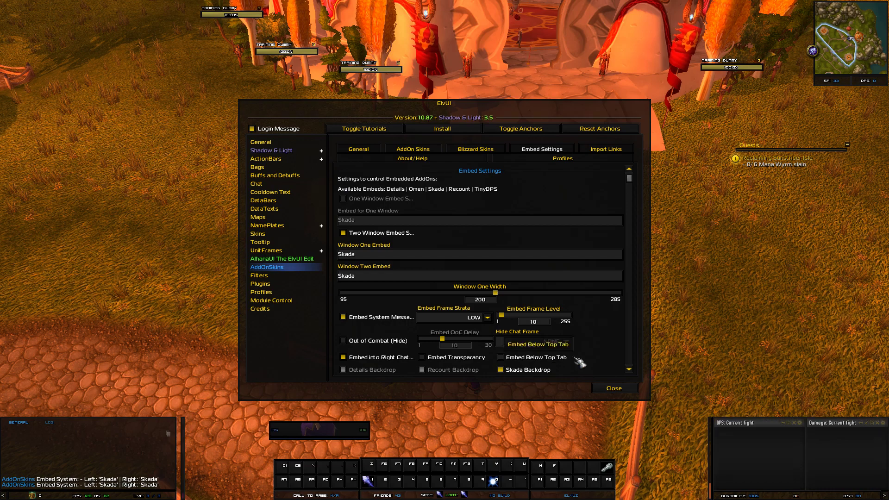
left_click(507, 359)
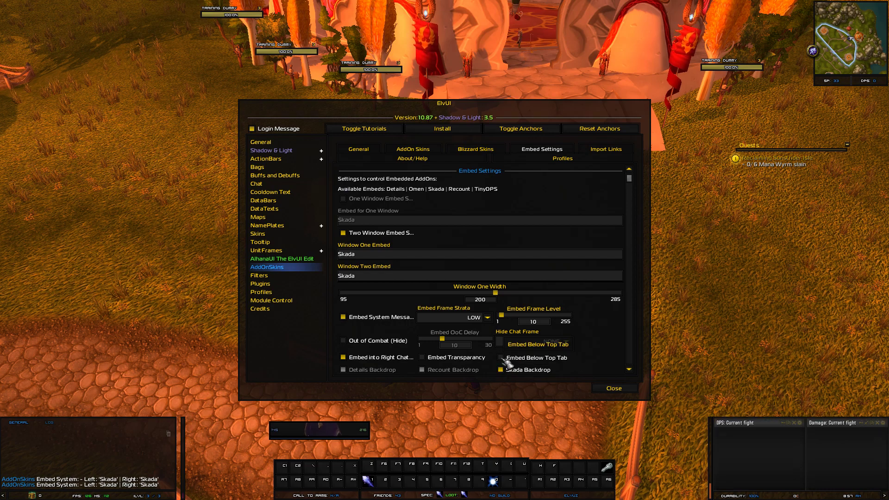
left_click(615, 389)
left_click_drag(615, 389, 879, 384)
Turn the camera toward the building and walk the character up the path, then turn around
left_click_drag(453, 333, 402, 319)
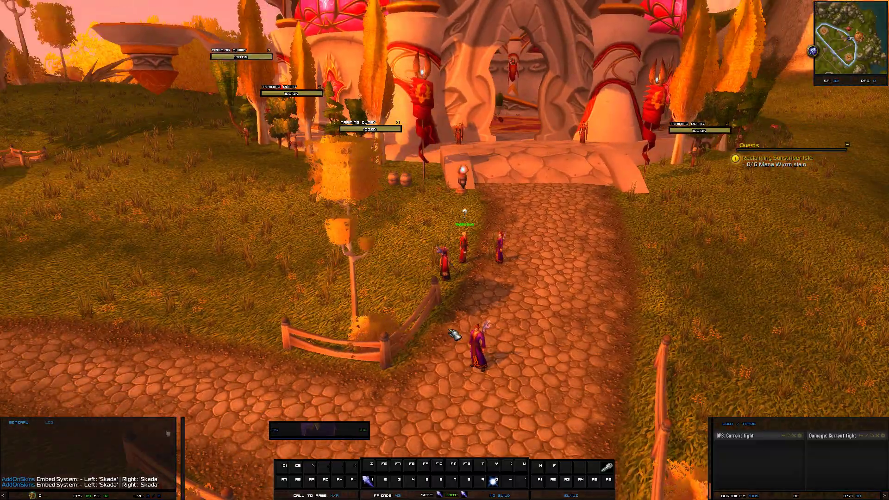
left_click_drag(454, 334, 481, 334)
key("w")
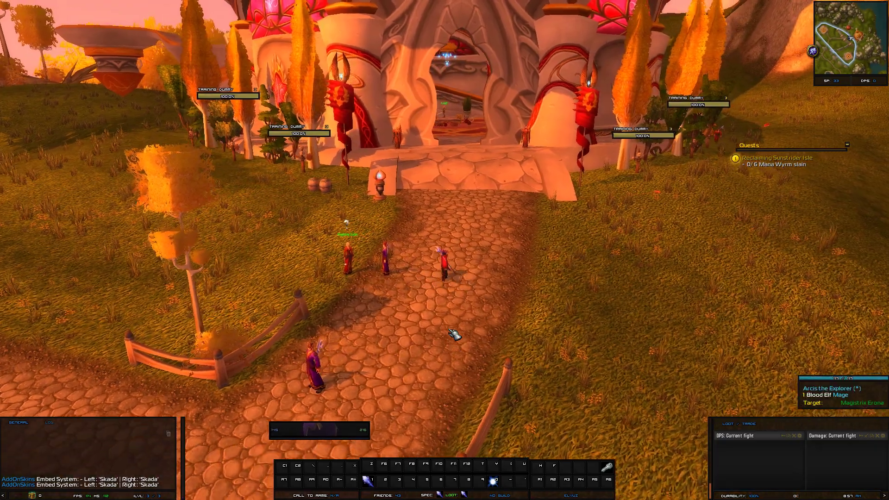
key("1")
key("1")
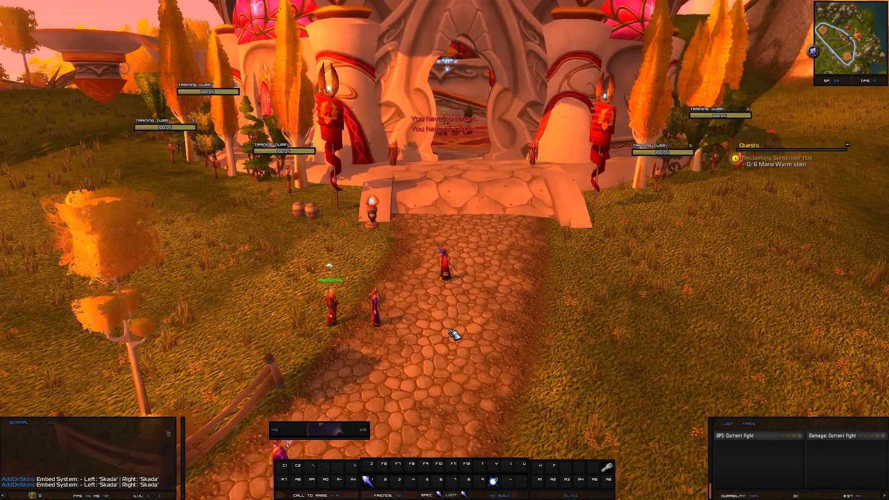
key("a")
key("a")
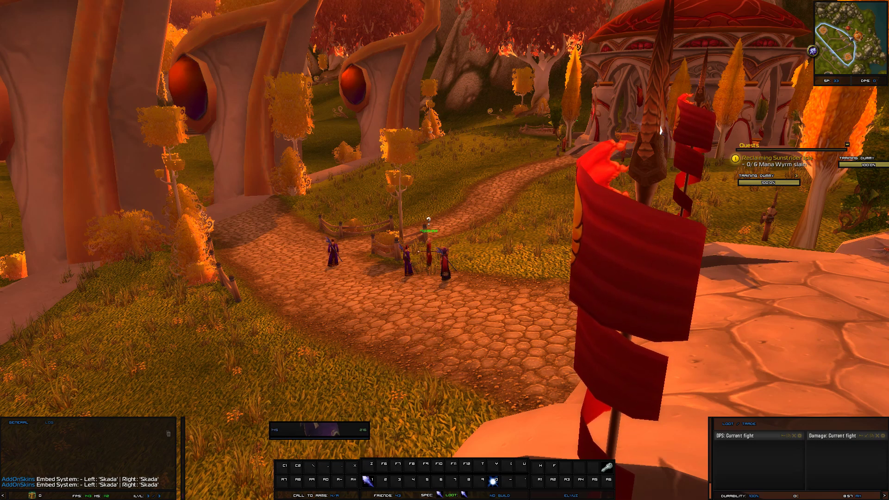
mouse_move(709, 458)
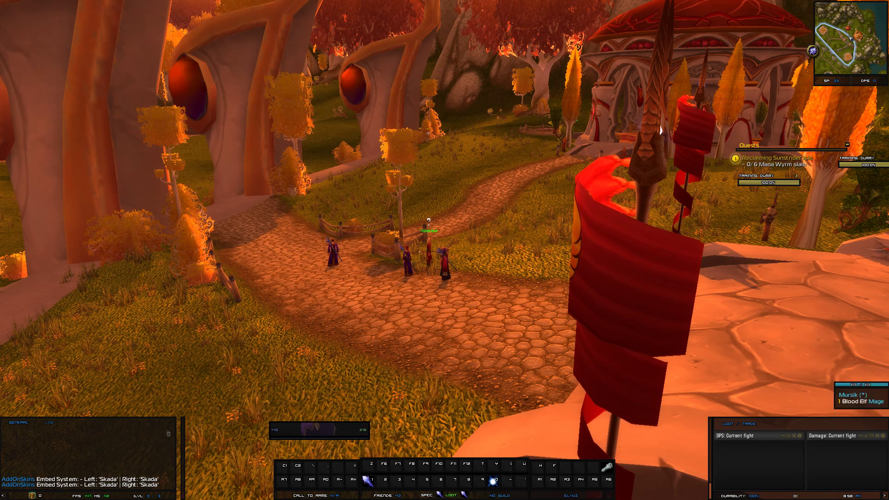